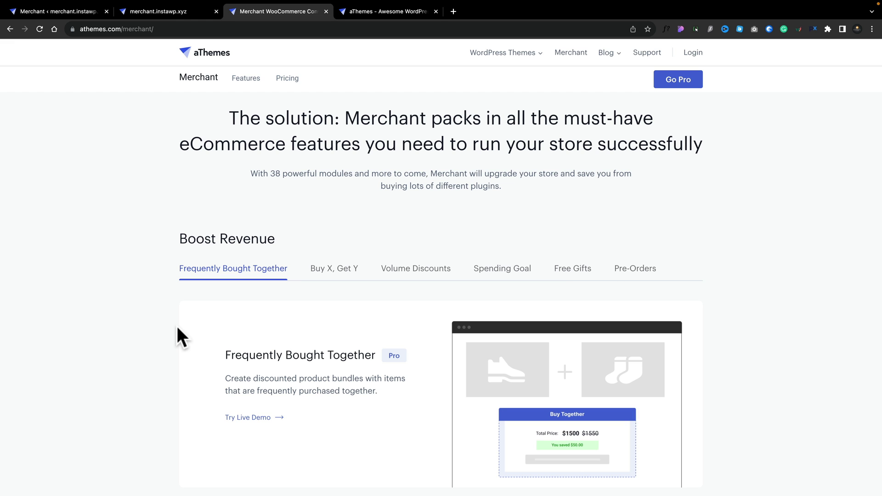
# - Show the Buy X, Get Y module description and scroll through Merchant's showcase sections
pyautogui.click(319, 271)
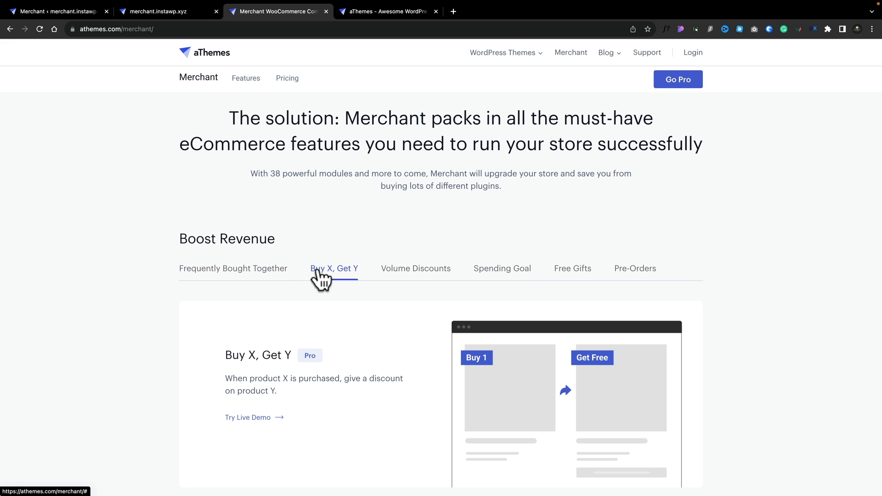
pyautogui.scroll(-8, 319, 271)
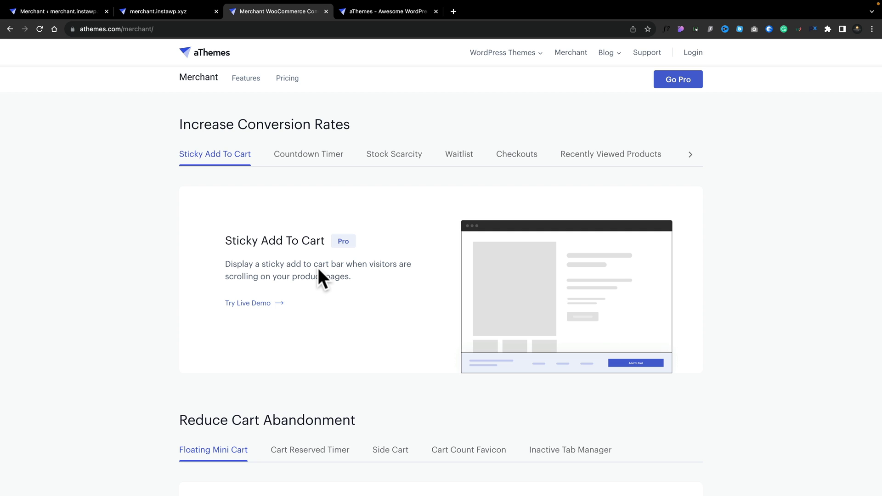
pyautogui.scroll(-7, 318, 270)
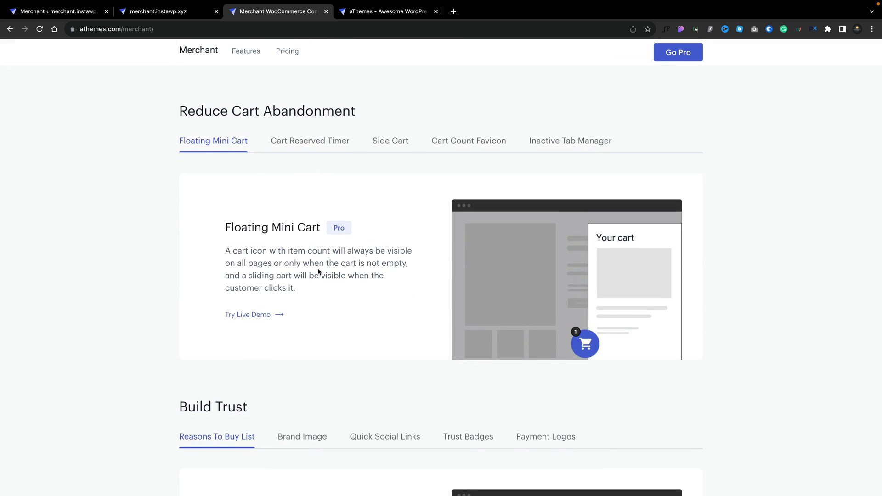
pyautogui.scroll(-6, 319, 271)
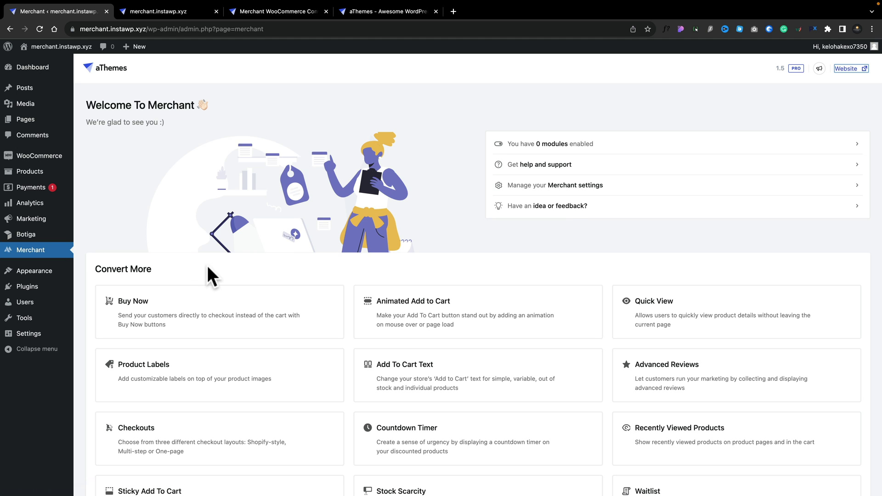
pyautogui.scroll(-1, 208, 265)
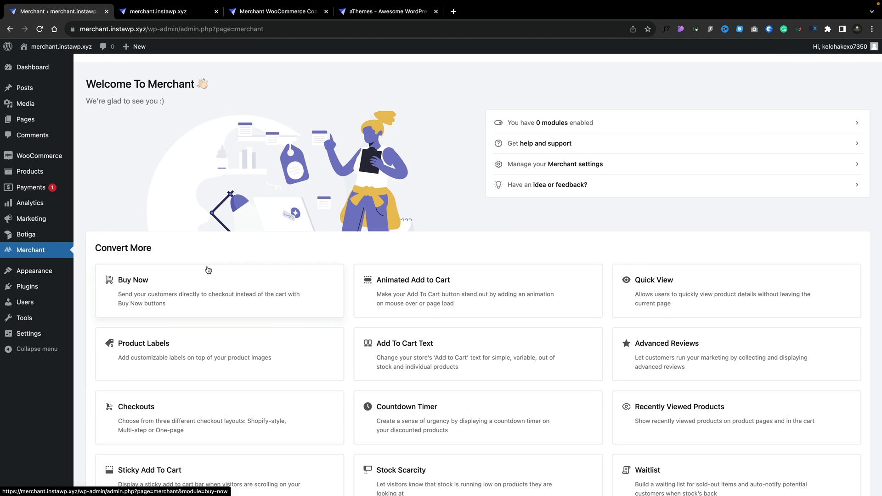
pyautogui.scroll(-5, 208, 270)
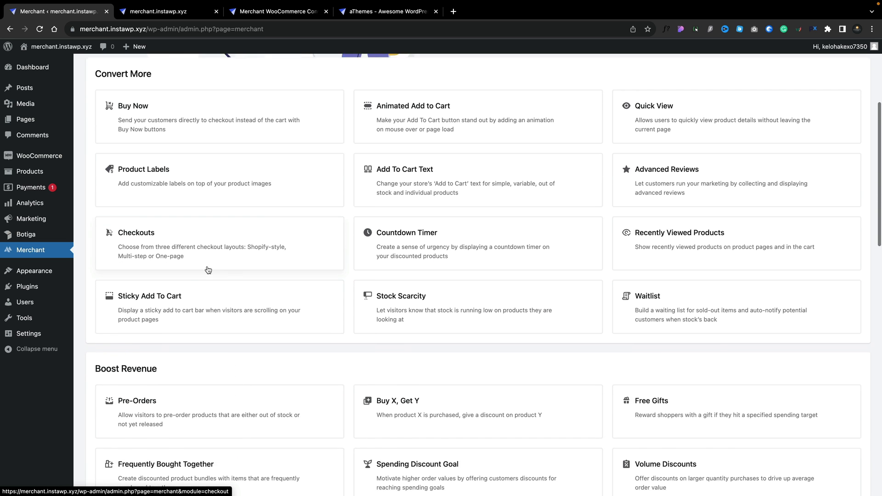
pyautogui.scroll(-1, 208, 269)
pyautogui.scroll(1, 207, 269)
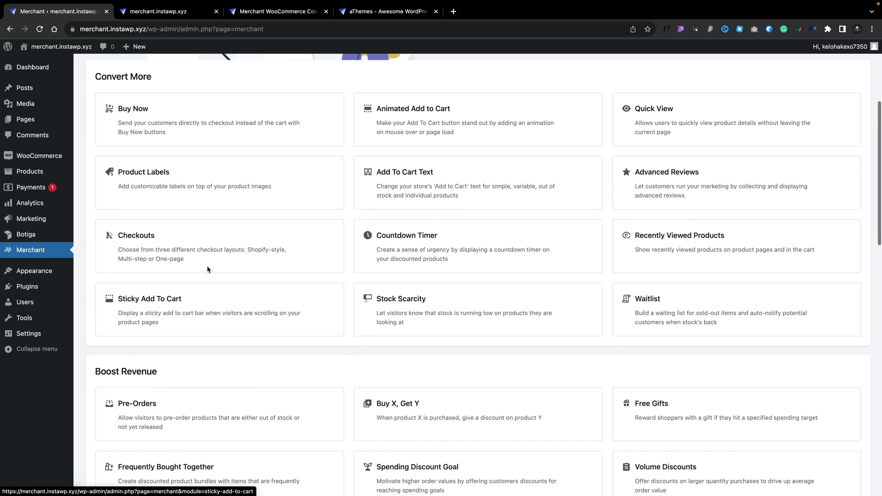
pyautogui.scroll(3, 208, 269)
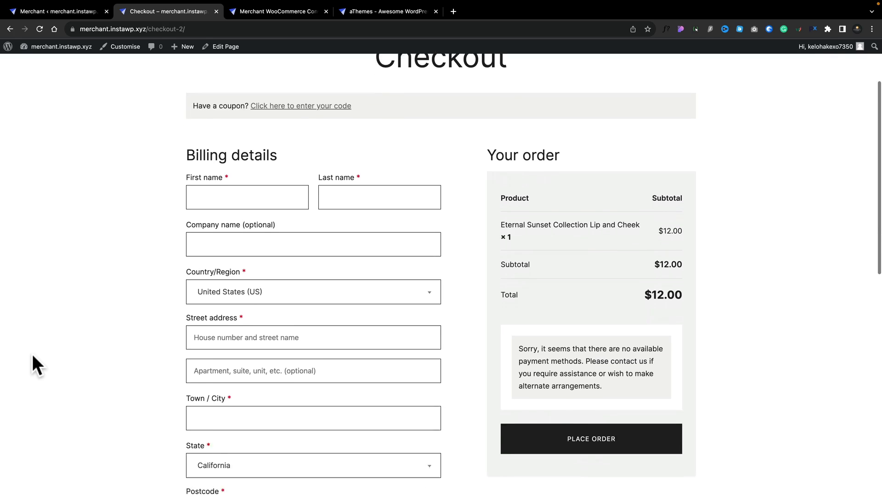
pyautogui.scroll(-3, 33, 356)
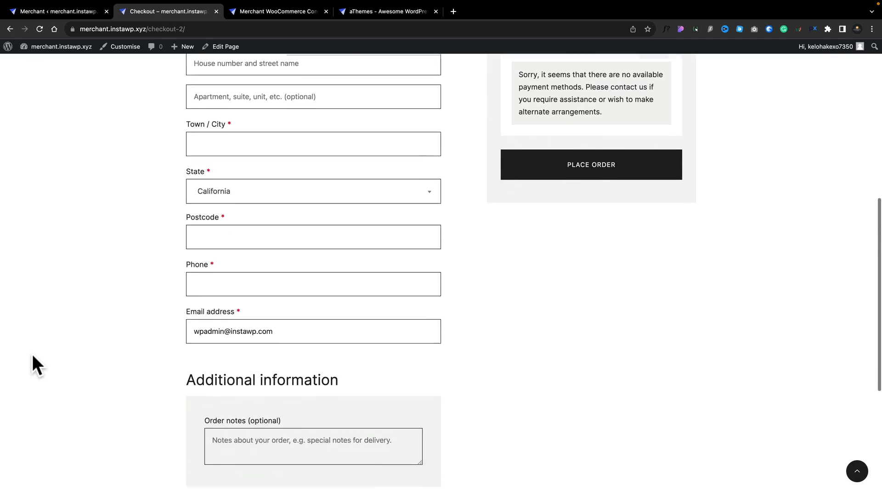
# - Go back to the Merchant dashboard and open the Checkouts module settings
pyautogui.scroll(6, 33, 356)
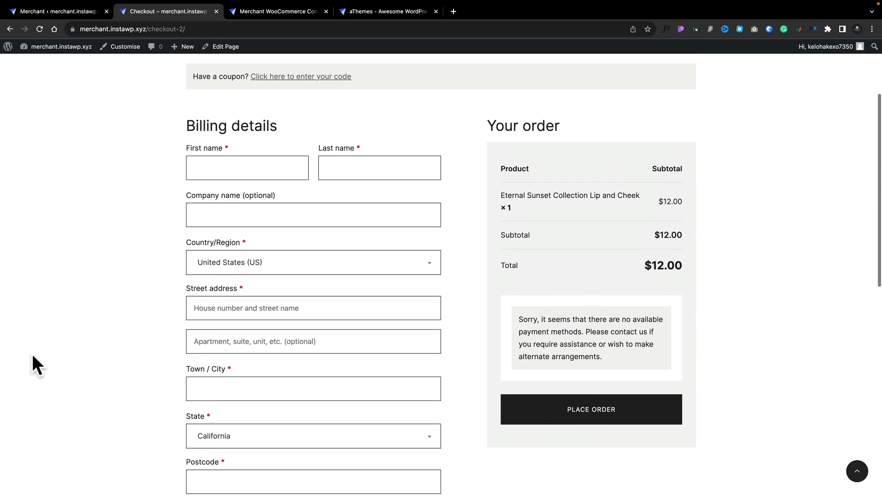
pyautogui.hotkey('ctrl', 'shift', 'Tab')
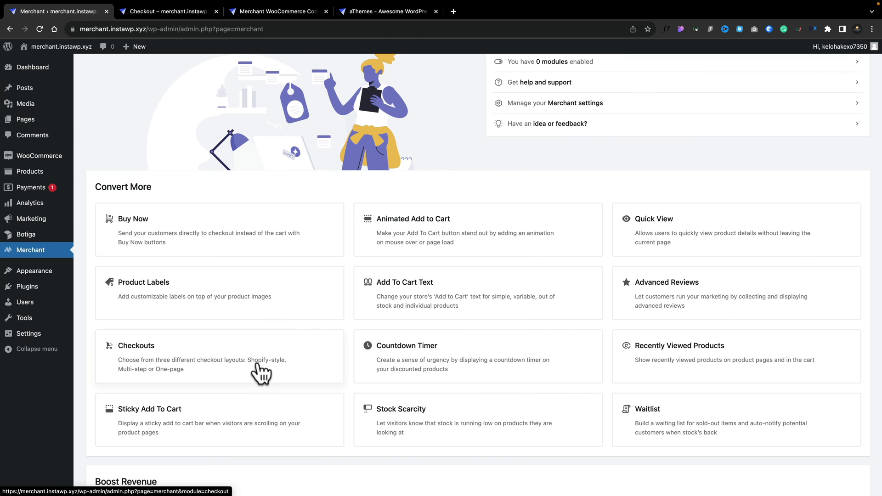
pyautogui.click(228, 360)
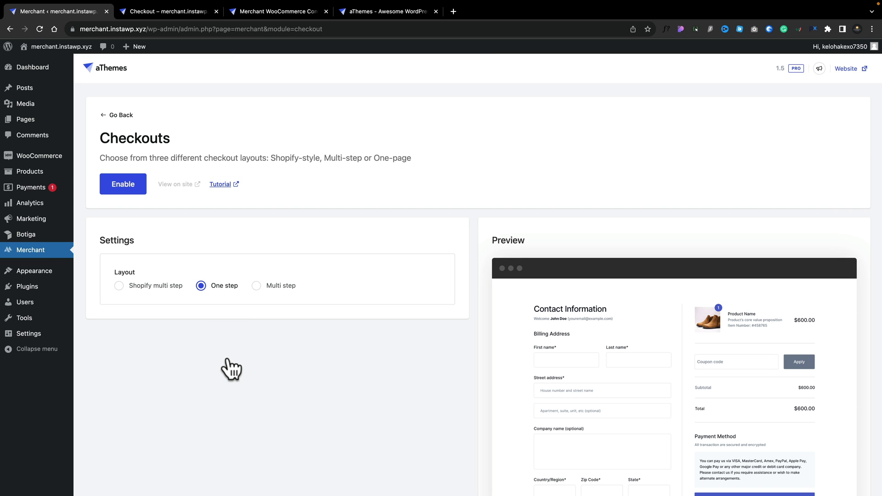
# - Choose the Shopify multi step layout, turn on Sticky Totals Box, and enable Checkouts
pyautogui.scroll(-3, 465, 357)
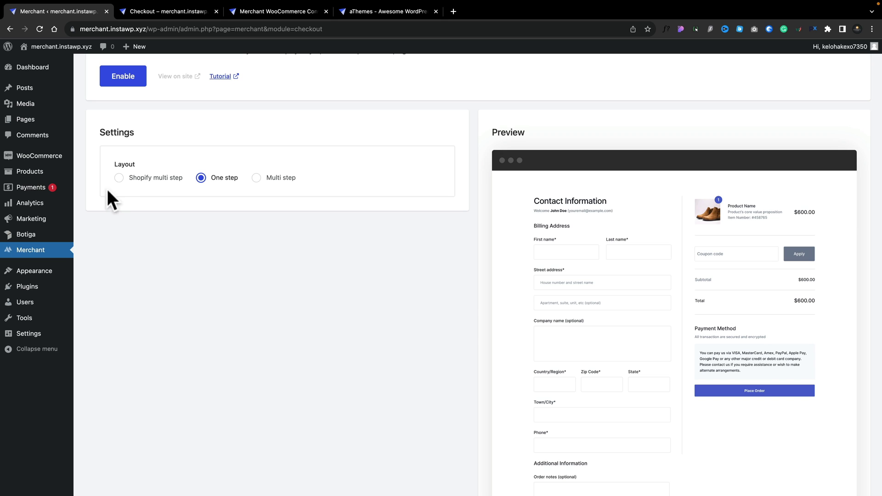
pyautogui.click(119, 178)
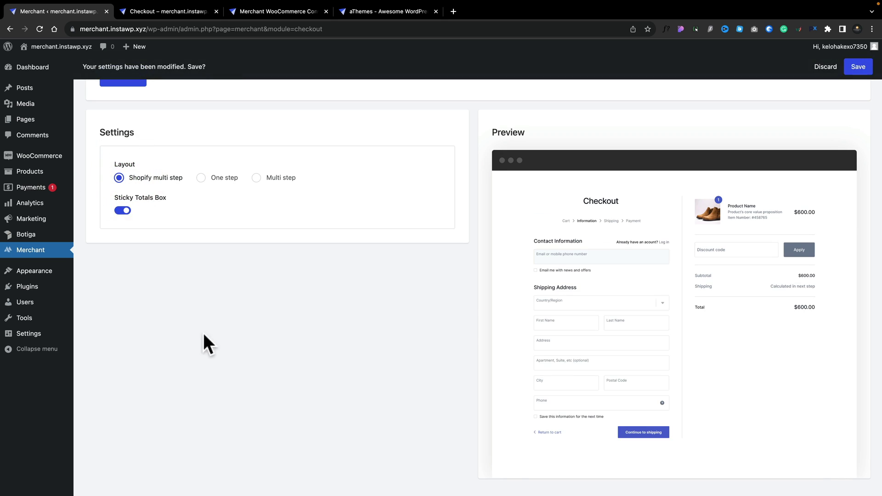
pyautogui.click(121, 210)
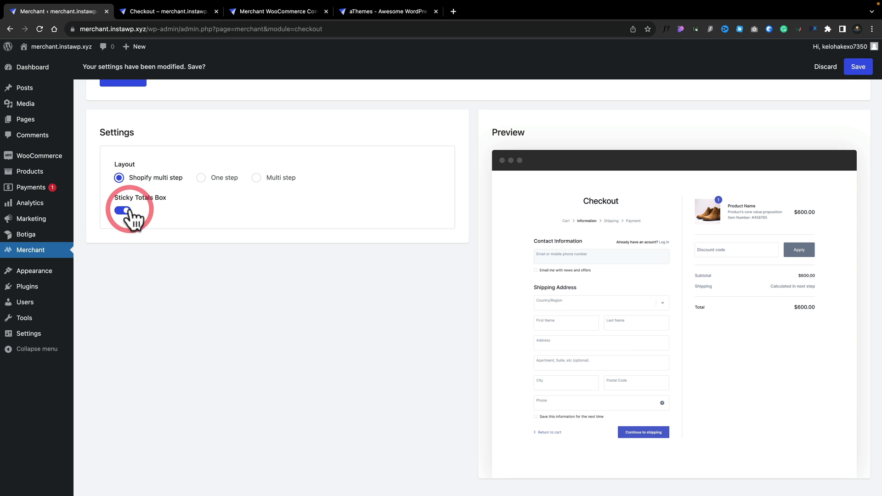
pyautogui.click(257, 178)
pyautogui.click(219, 178)
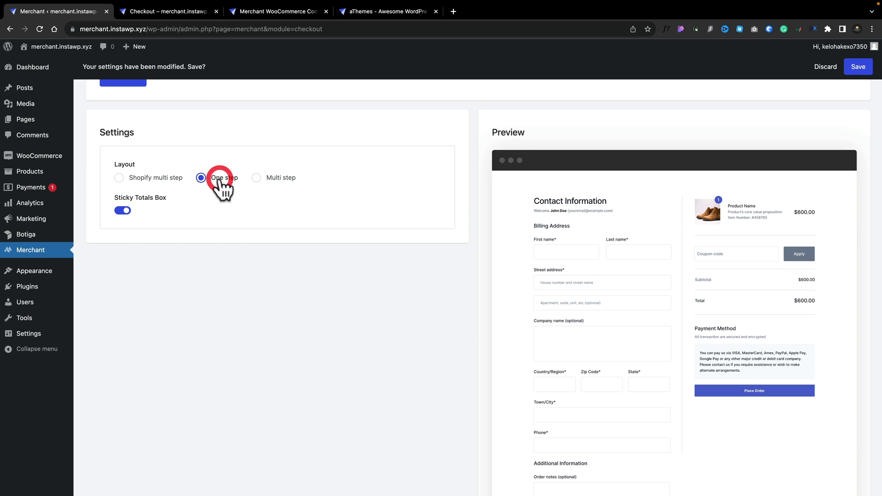
pyautogui.click(146, 179)
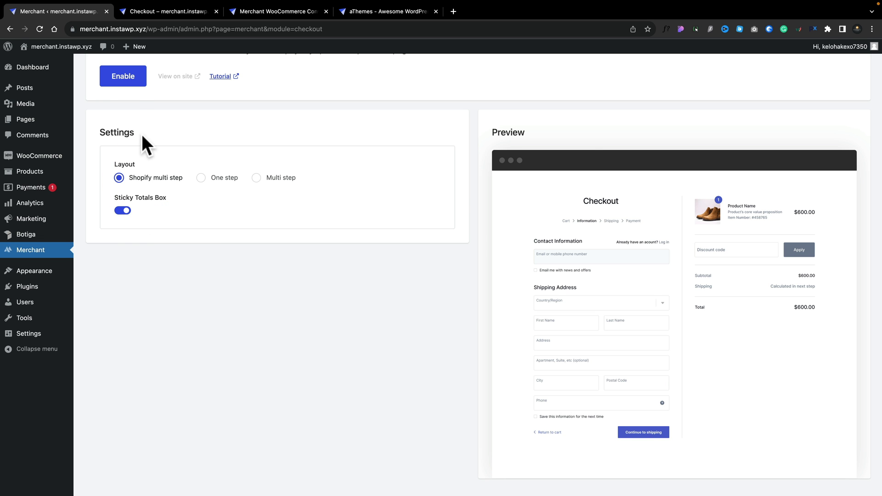
pyautogui.click(123, 78)
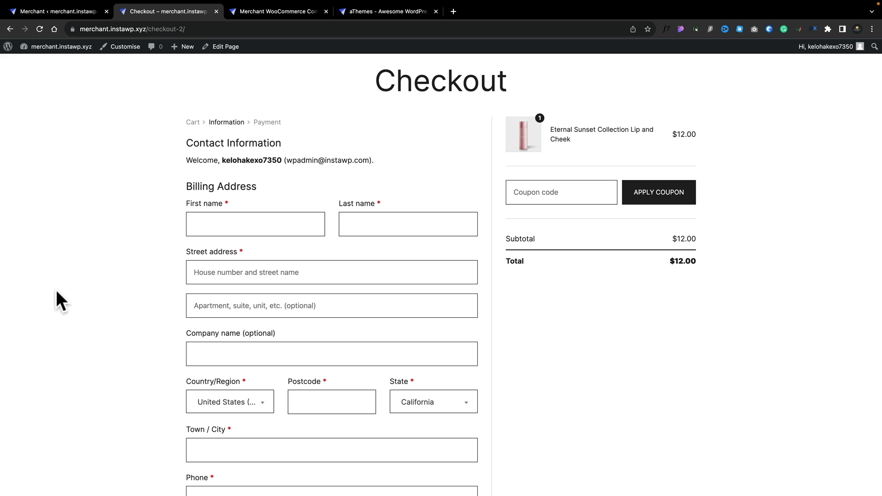
# - Review the store checkout page with its Shopify multi step layout
pyautogui.scroll(-3, 56, 290)
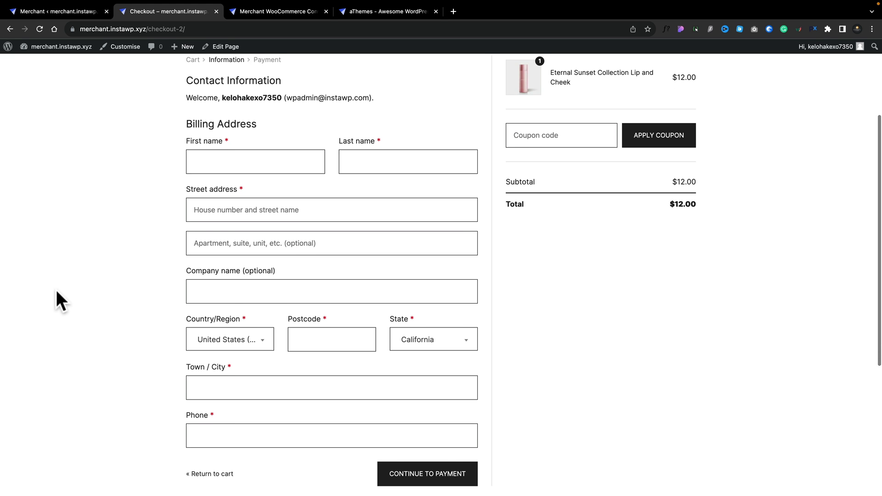
pyautogui.scroll(-2, 56, 290)
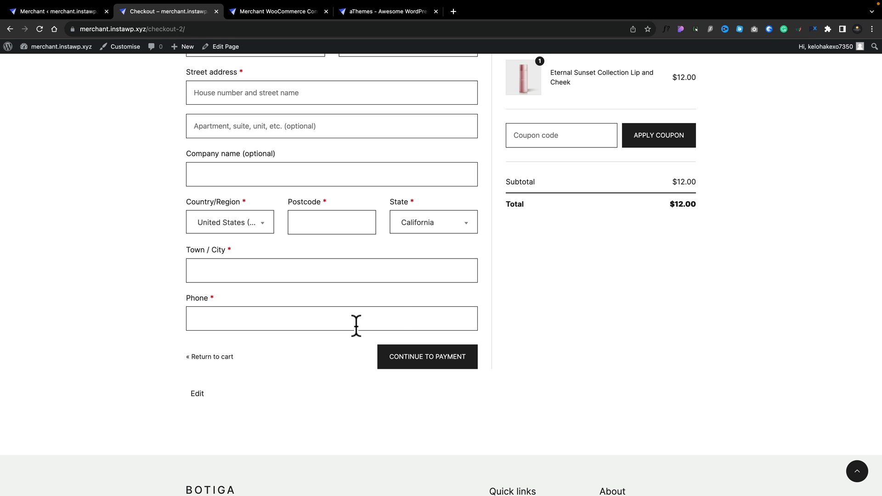
pyautogui.scroll(-2, 354, 324)
pyautogui.scroll(7, 346, 329)
# - Switch the checkout layout to Multi step and view the reloaded store checkout
pyautogui.click(73, 13)
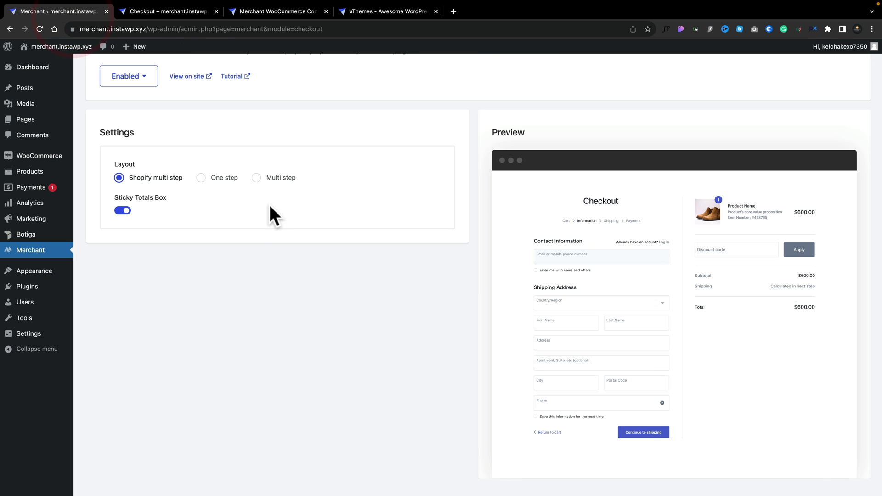
pyautogui.click(256, 178)
pyautogui.click(169, 11)
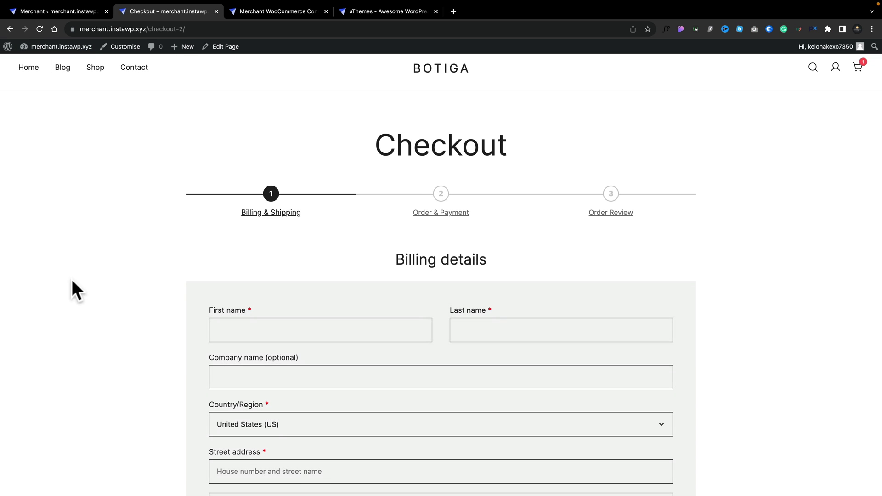
pyautogui.scroll(-5, 73, 281)
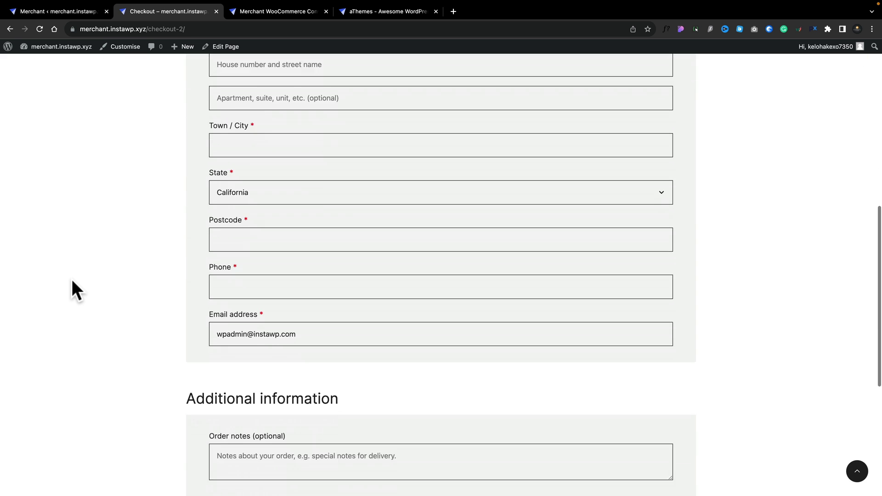
pyautogui.scroll(-5, 72, 281)
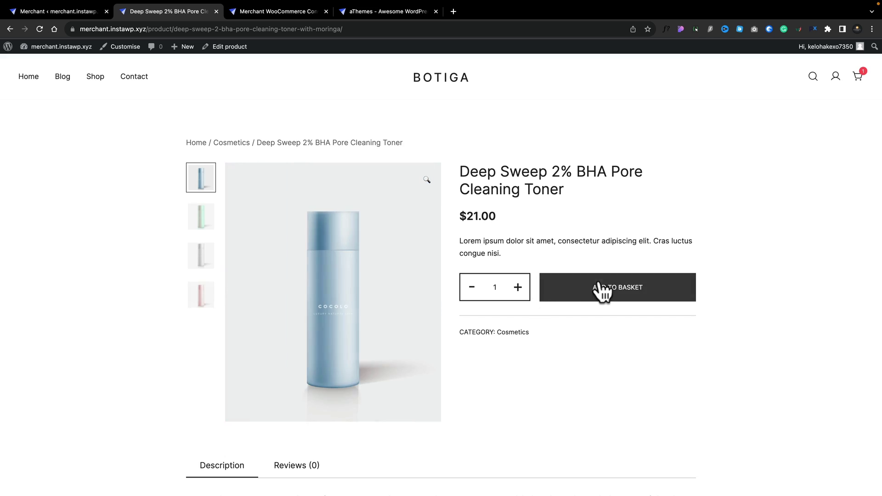
# - Add the Deep Sweep toner to the basket, then use Buy Now to jump to checkout
pyautogui.click(602, 285)
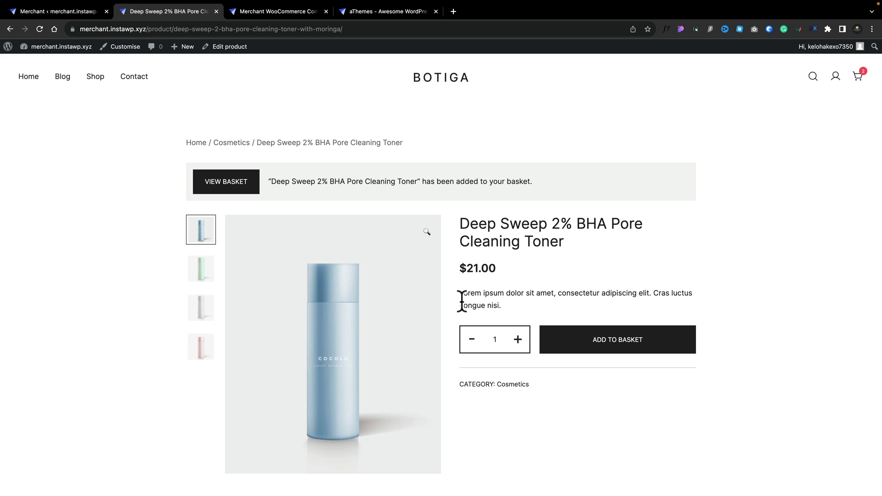
pyautogui.scroll(-1, 131, 286)
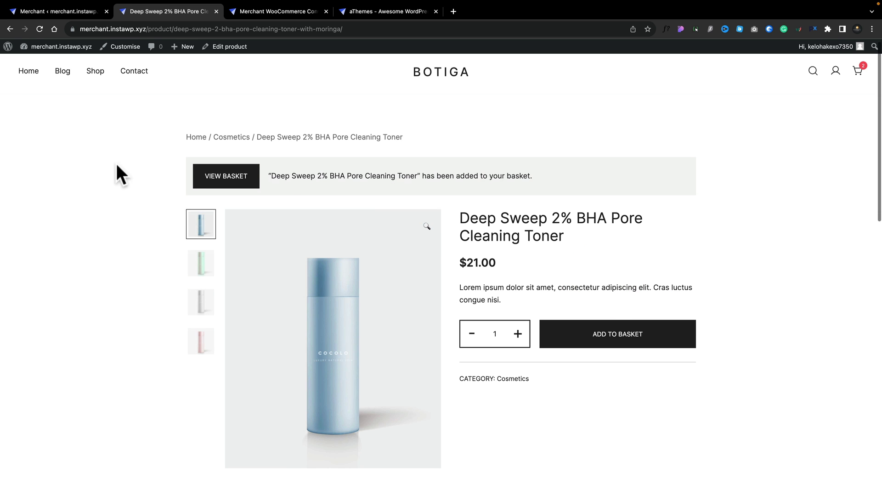
pyautogui.press('super+1')
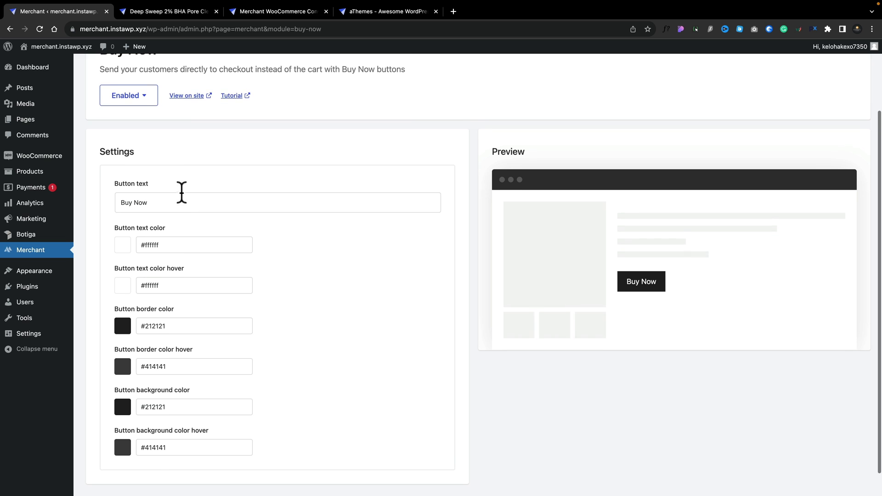
pyautogui.click(186, 10)
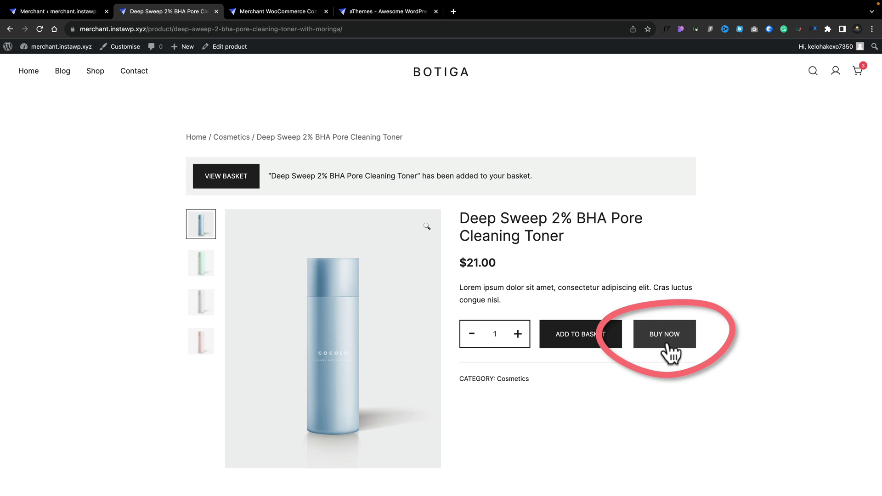
pyautogui.click(667, 346)
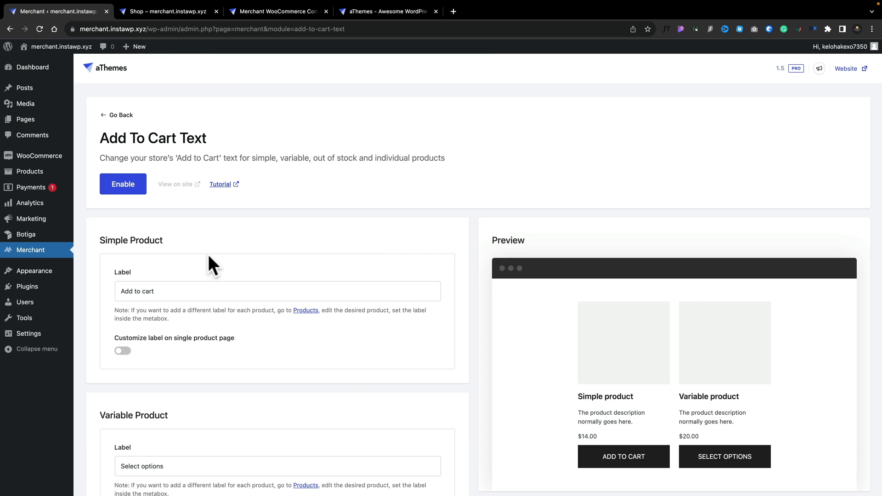
# - Scroll through the Merchant page to review the Add To Cart Text module
pyautogui.scroll(-3, 208, 255)
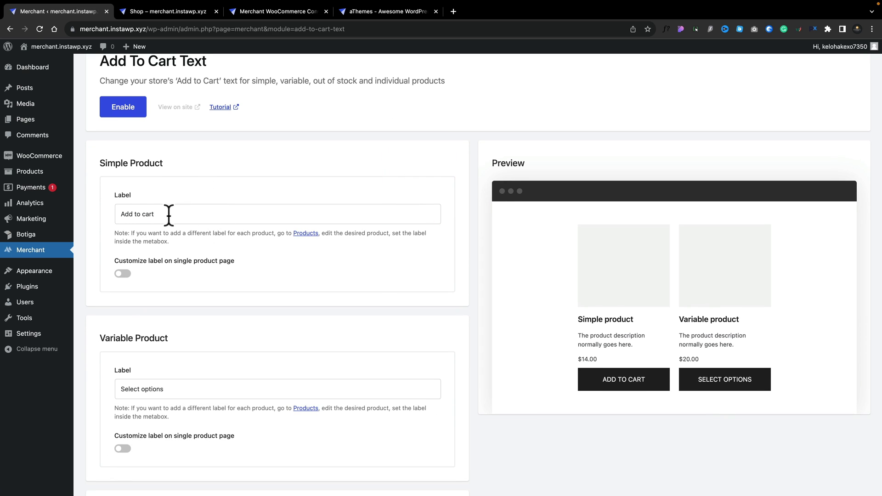
pyautogui.scroll(-5, 179, 246)
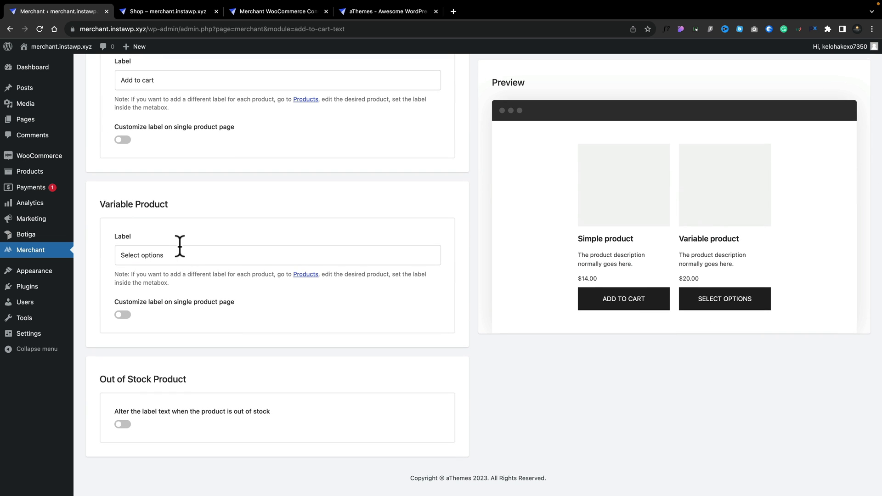
pyautogui.scroll(8, 180, 246)
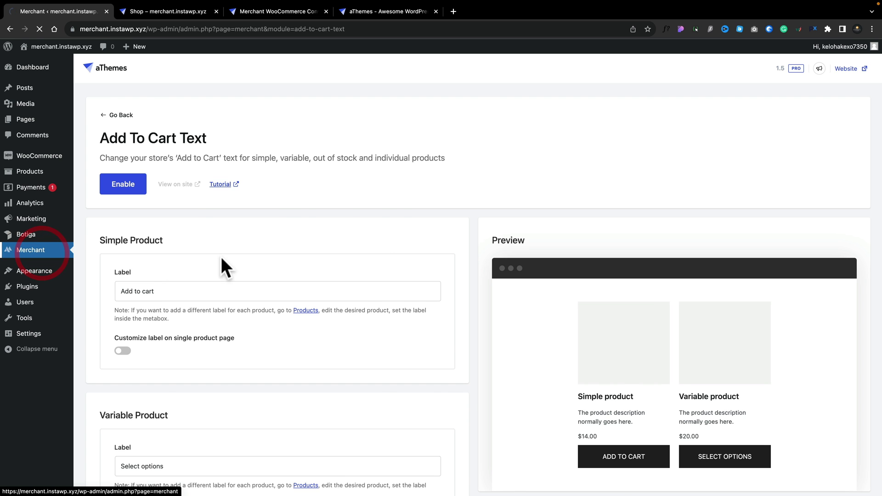
pyautogui.scroll(-5, 315, 309)
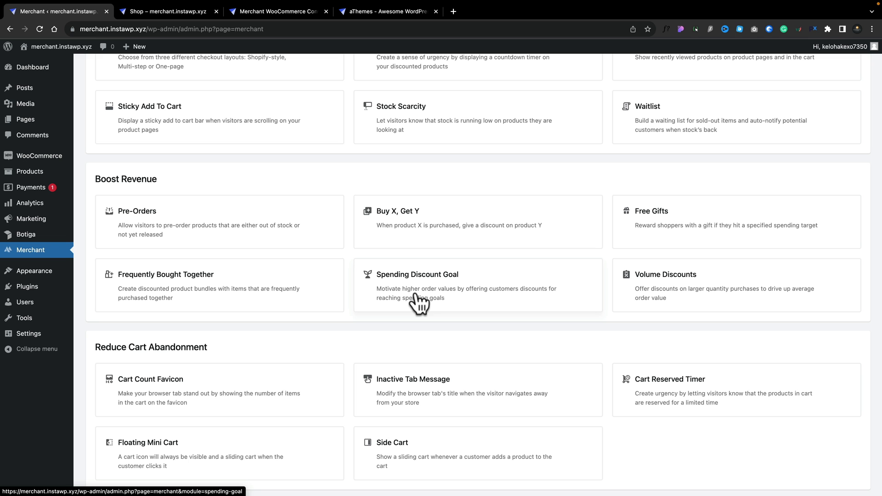
# - Keep the spending goal based on Cart subtotal with a Percent discount type
pyautogui.scroll(-1, 211, 202)
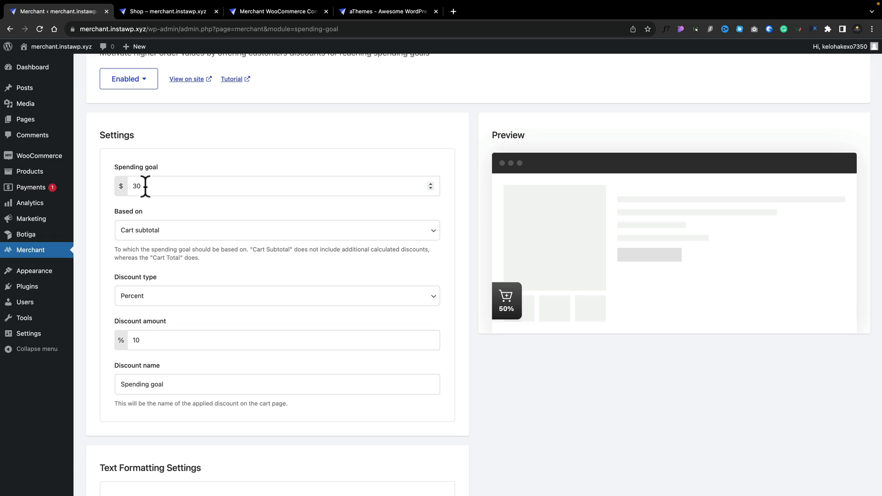
pyautogui.click(174, 233)
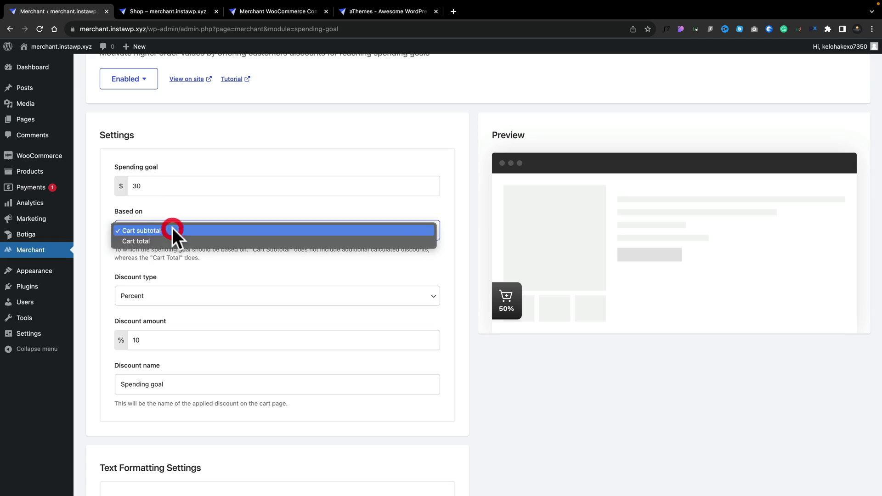
pyautogui.click(205, 210)
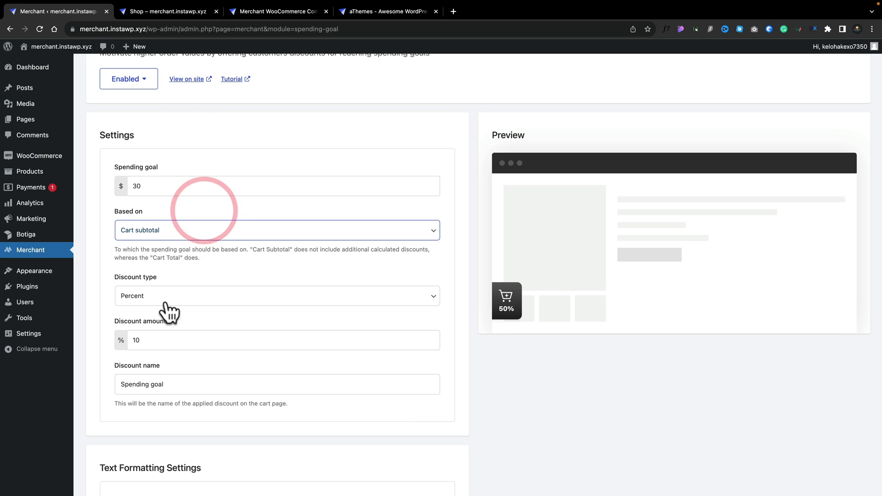
pyautogui.click(165, 297)
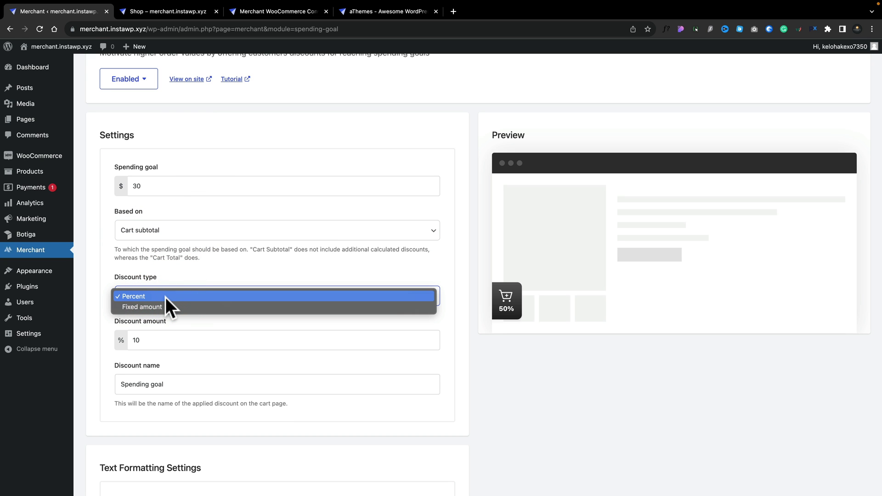
pyautogui.click(217, 273)
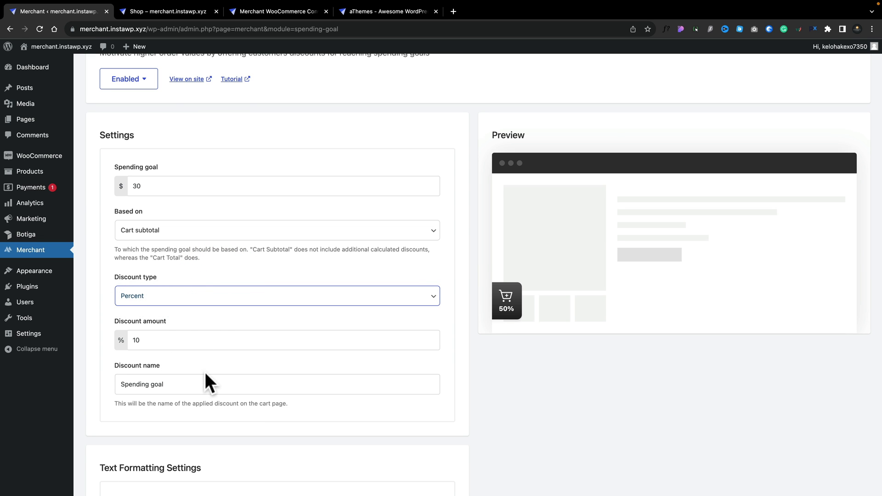
# - Review the spending goal text and style settings, then return to the Shop page
pyautogui.scroll(-7, 205, 372)
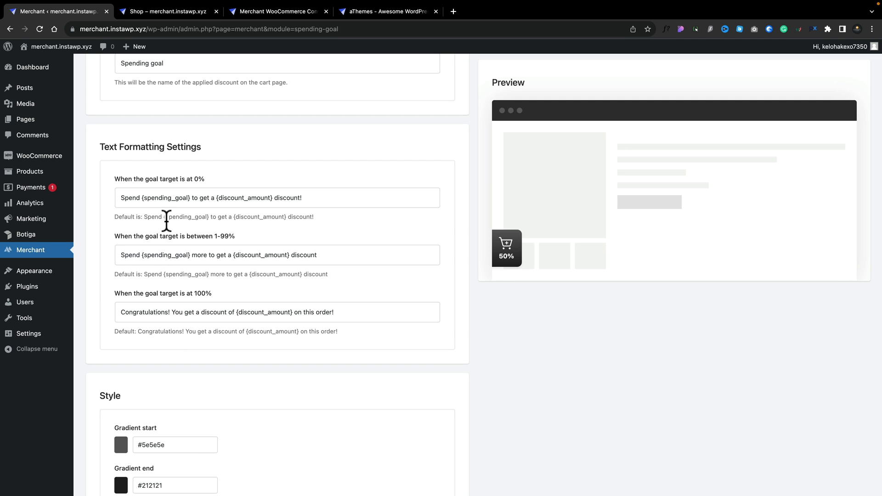
pyautogui.scroll(-5, 174, 264)
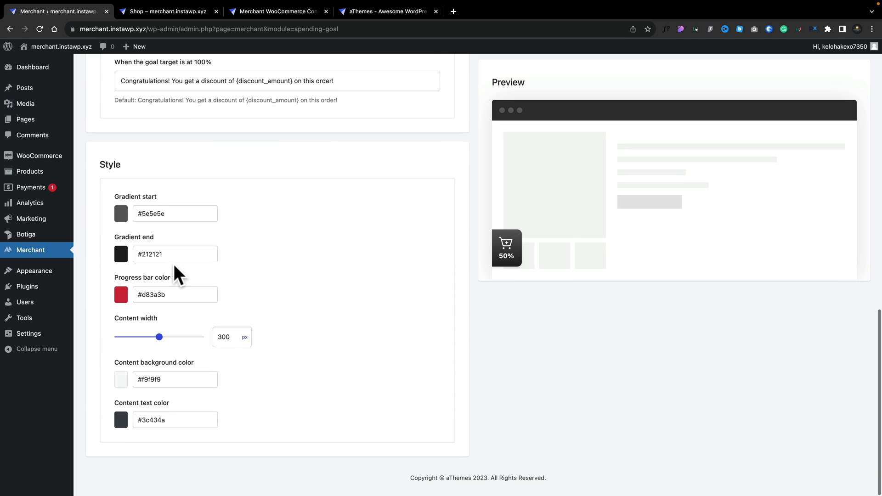
pyautogui.scroll(9, 174, 266)
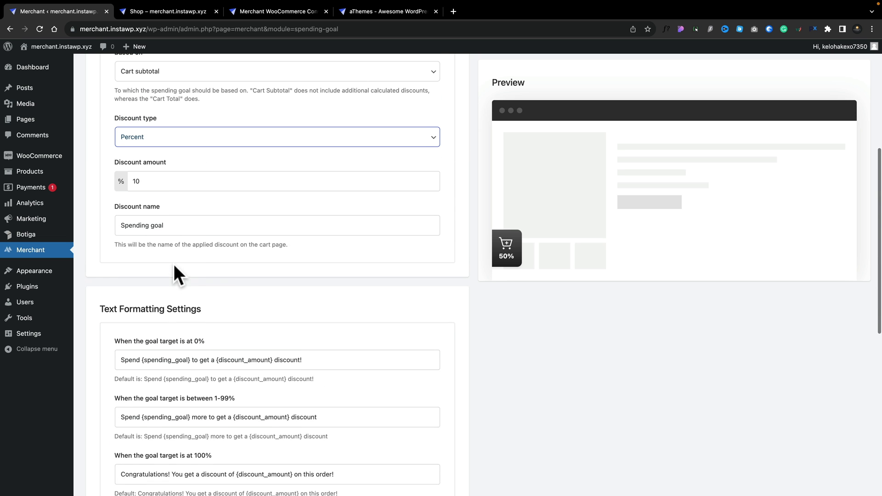
pyautogui.click(160, 14)
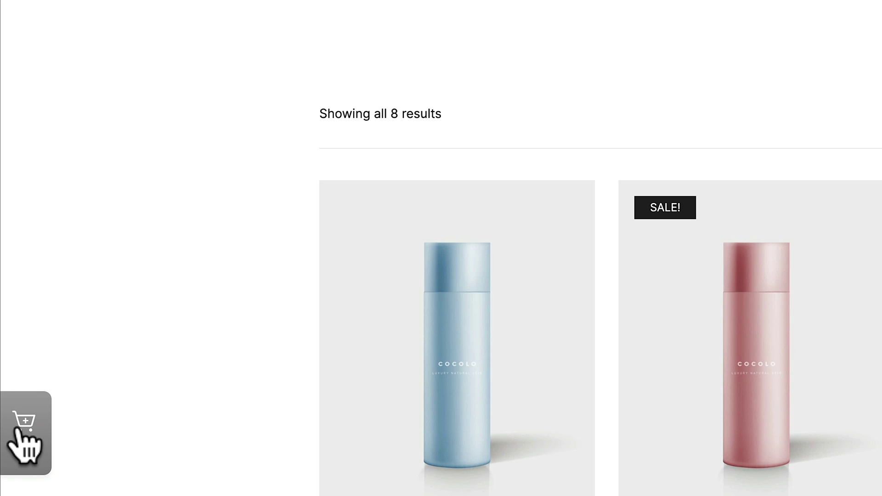
# - Expand the floating spending-goal badge to show the 10% discount message
pyautogui.click(18, 427)
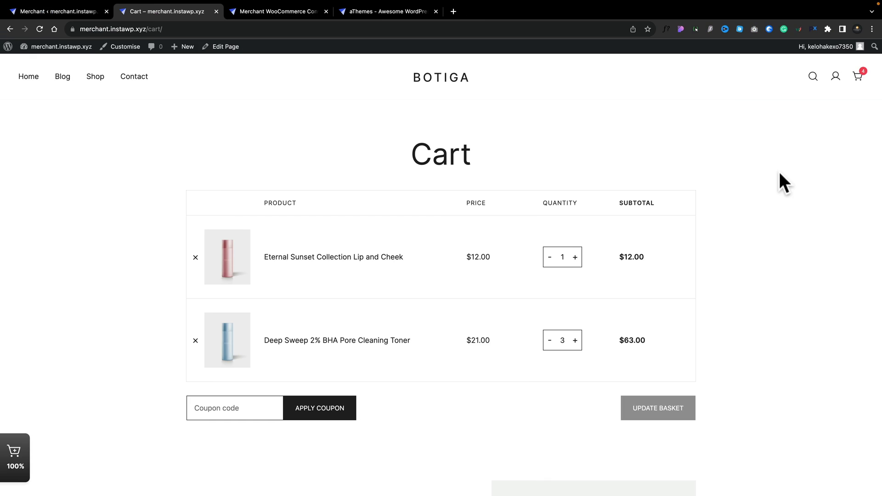
# - Remove the Deep Sweep toner from the cart
pyautogui.scroll(-4, 740, 218)
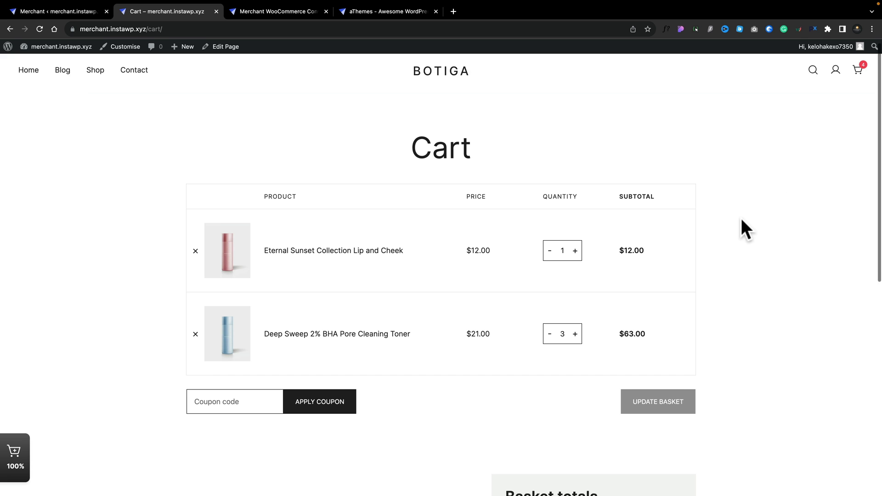
pyautogui.scroll(-2, 741, 219)
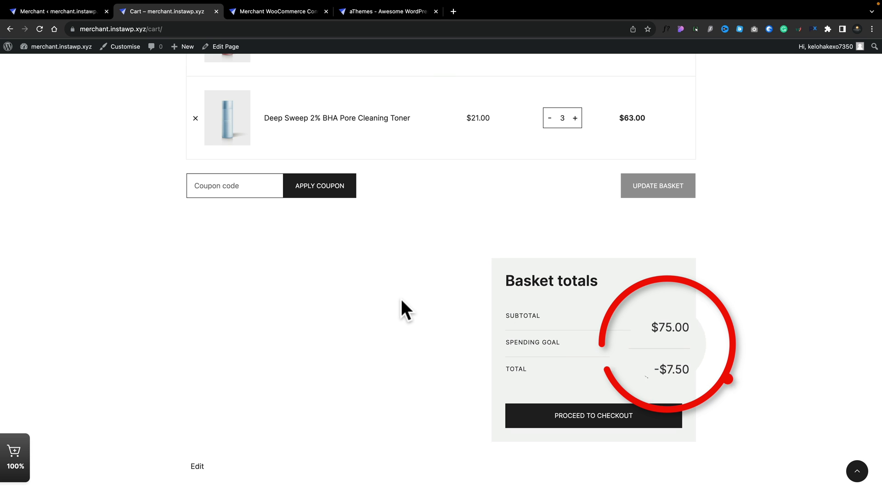
pyautogui.scroll(3, 402, 308)
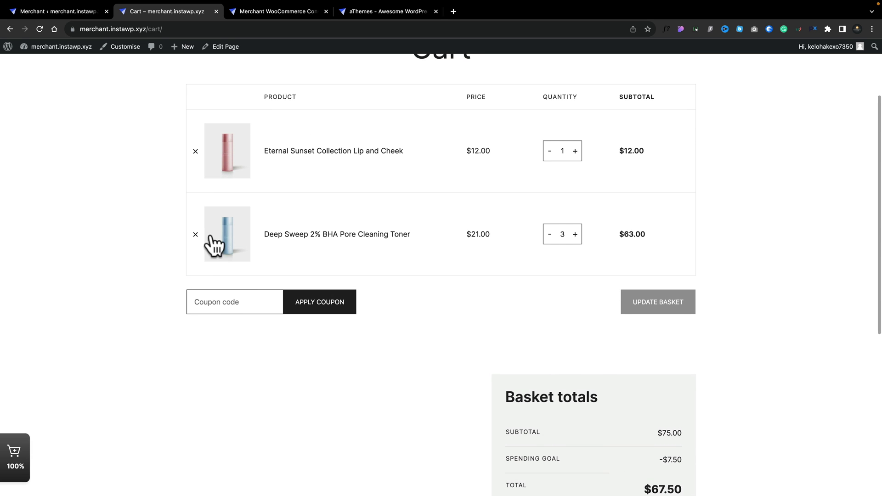
pyautogui.click(195, 234)
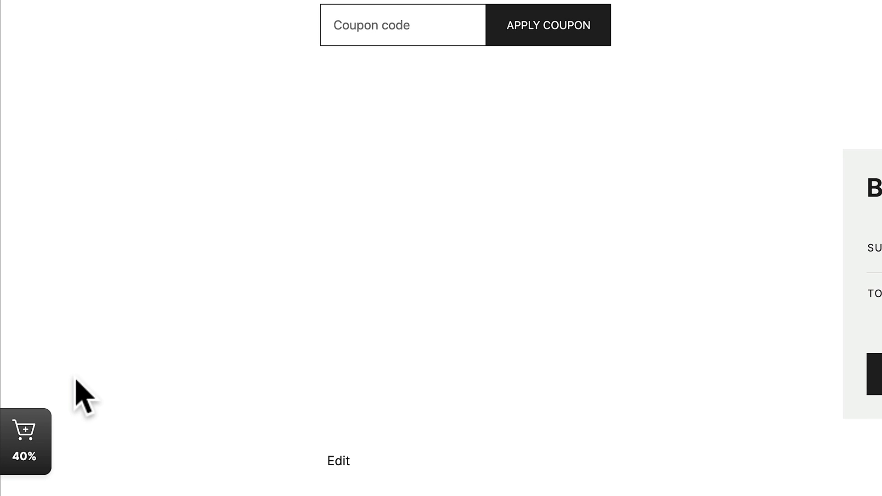
# - Expand and then collapse the spending goal discount progress panel on the cart page
pyautogui.click(22, 429)
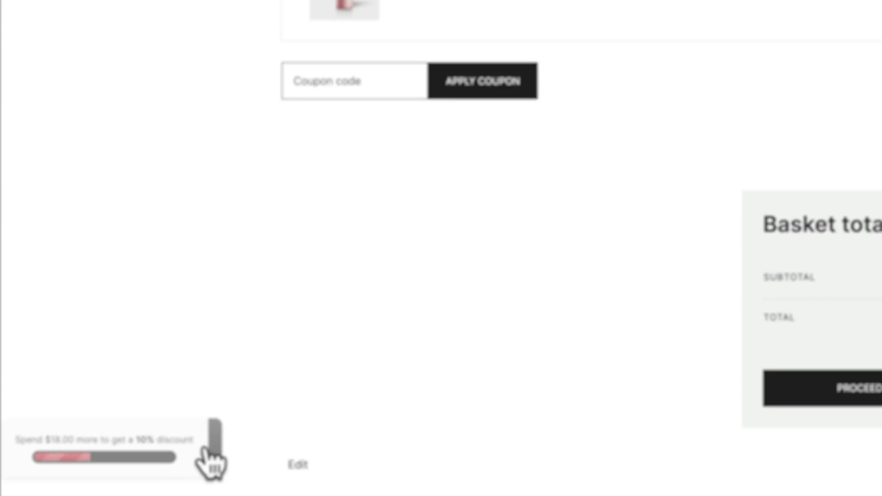
pyautogui.click(246, 440)
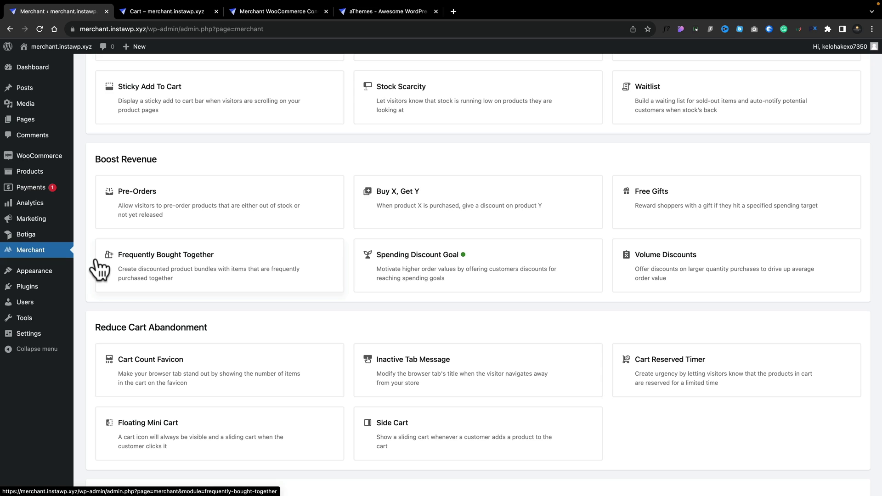
pyautogui.scroll(-3, 96, 269)
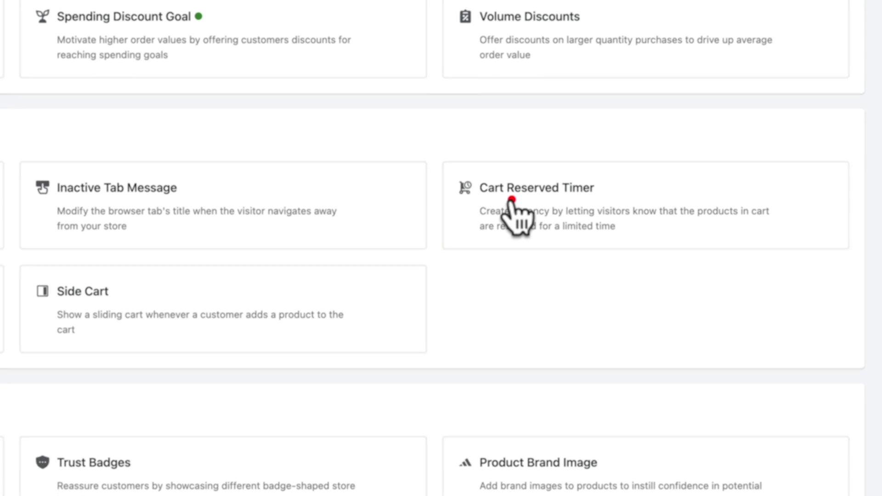
# - Open the Cart Reserved Timer module card from the Merchant dashboard
pyautogui.click(491, 199)
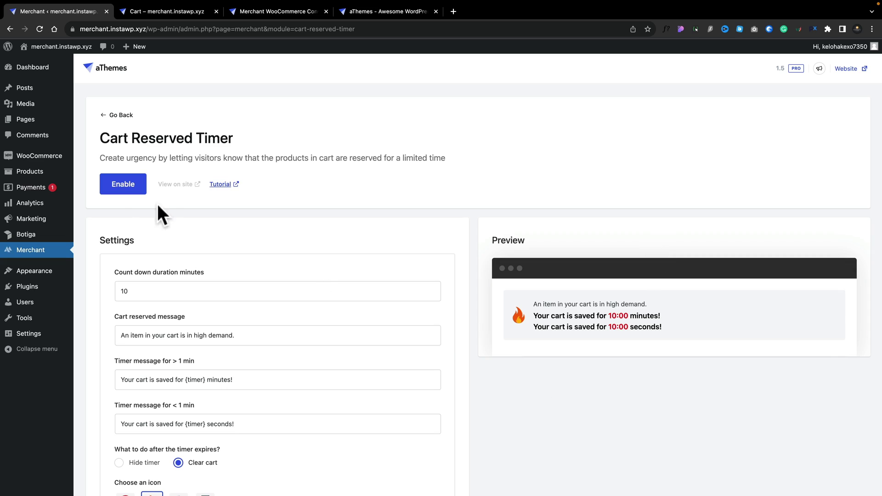
# - Enable Cart Reserved Timer, add the Deep Sweep toner, and view the countdown in the basket
pyautogui.click(127, 185)
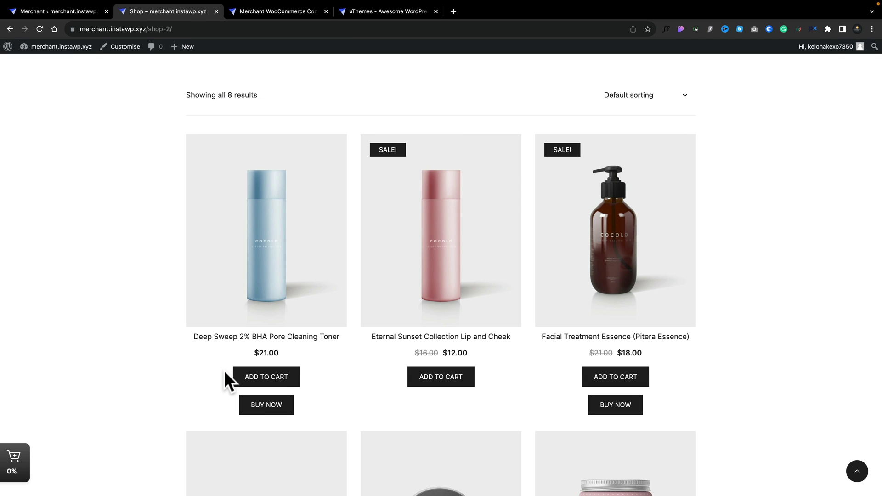
pyautogui.click(278, 374)
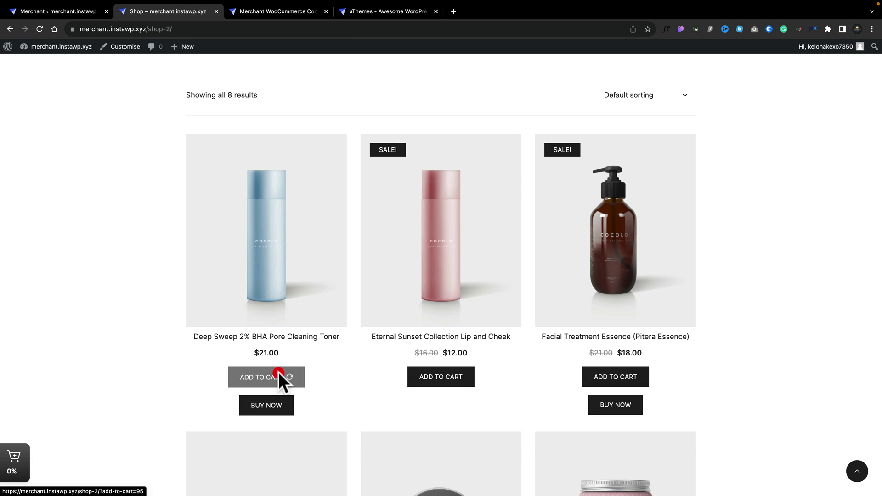
pyautogui.click(271, 399)
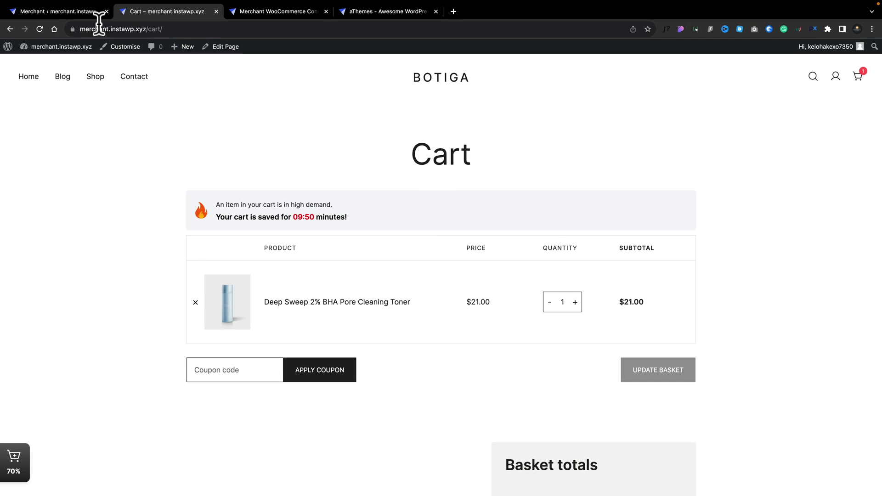
pyautogui.click(51, 13)
# - Scroll down the Merchant modules page to the Build Trust section
pyautogui.scroll(-2, 290, 371)
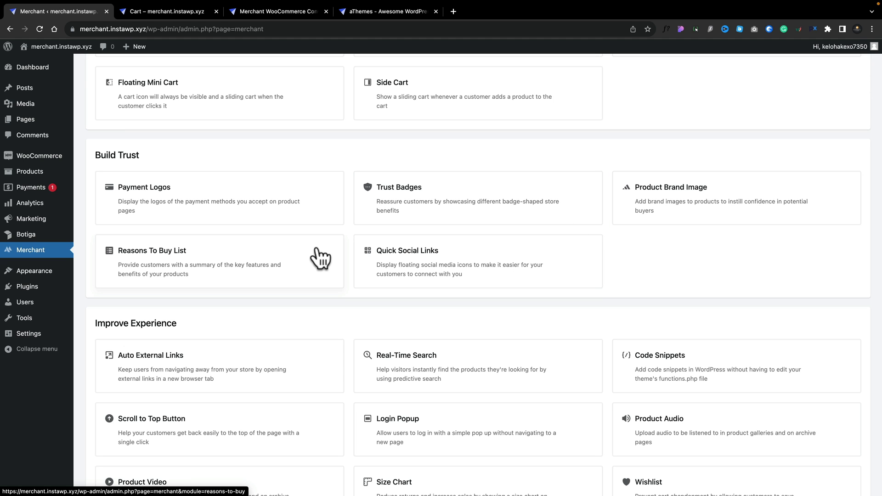
# - Open the Trust Badges module and review its settings down the page
pyautogui.click(412, 192)
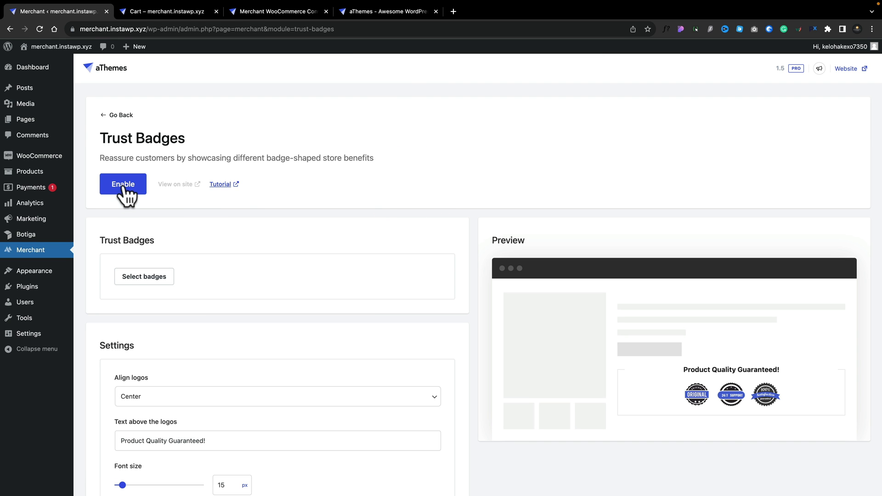
pyautogui.scroll(-1, 205, 263)
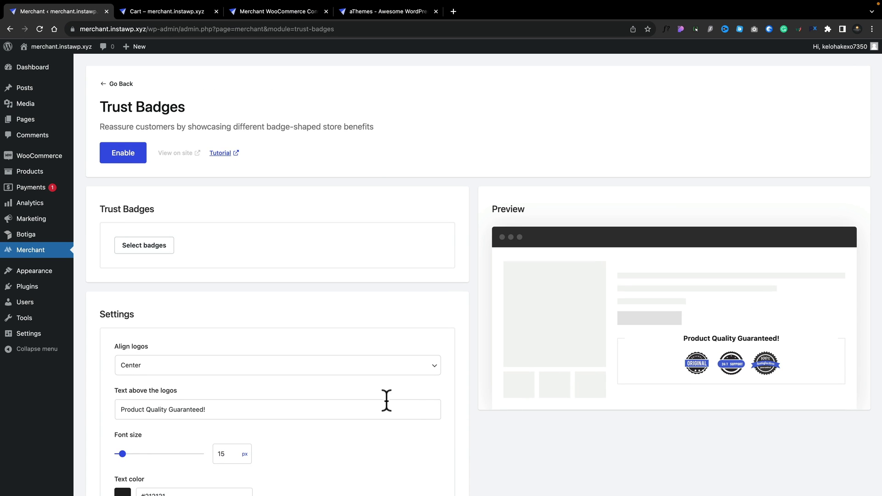
pyautogui.scroll(-5, 386, 399)
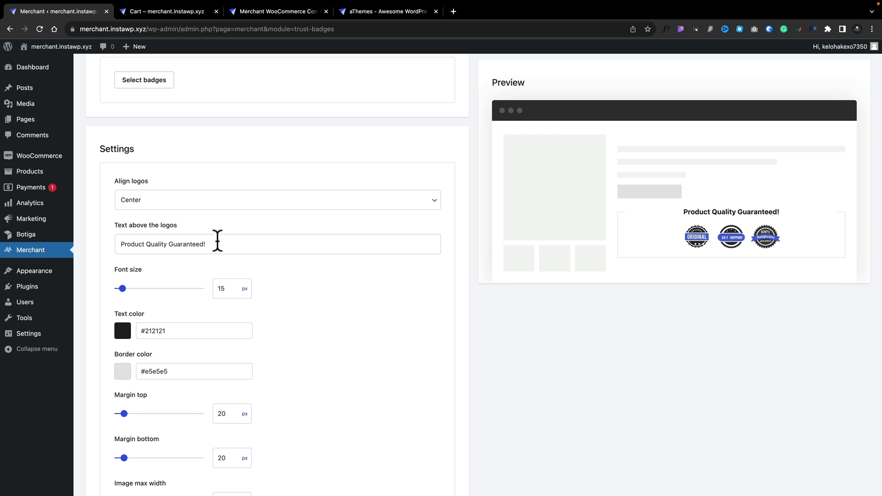
pyautogui.scroll(-3, 303, 346)
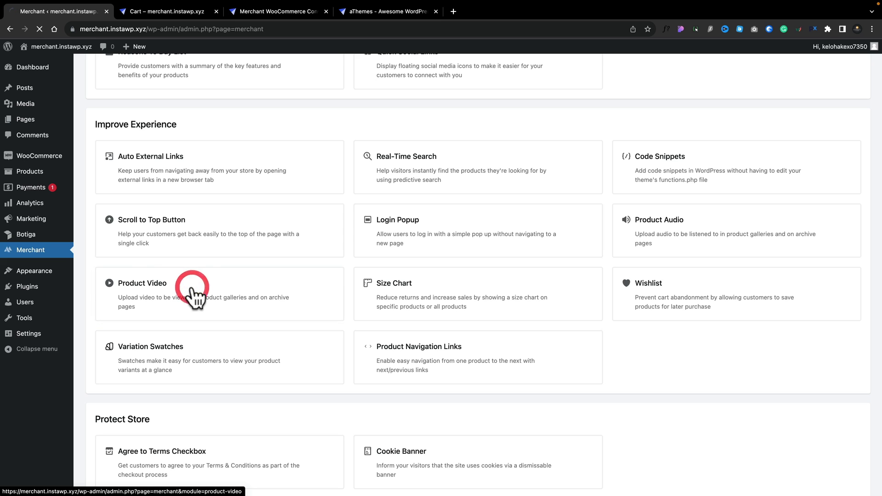
# - Enable the Product Video module, then go to Products to find Eternal Sunset Collection
pyautogui.click(137, 186)
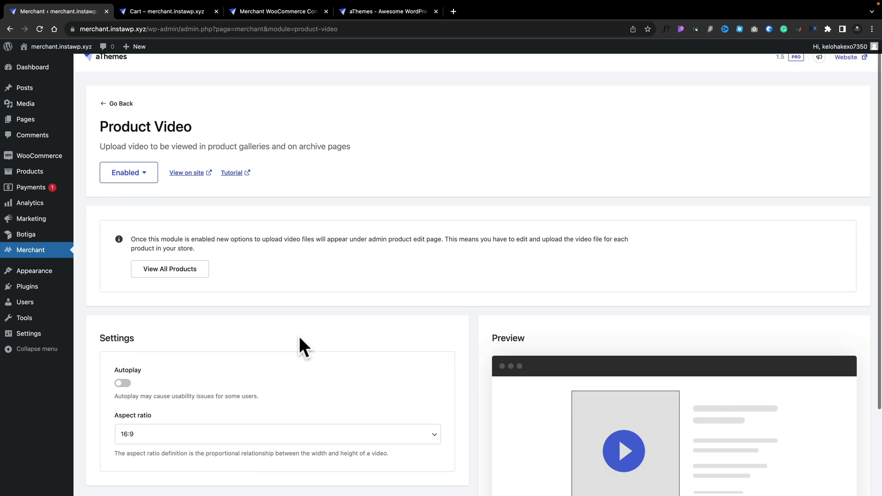
pyautogui.scroll(-5, 299, 340)
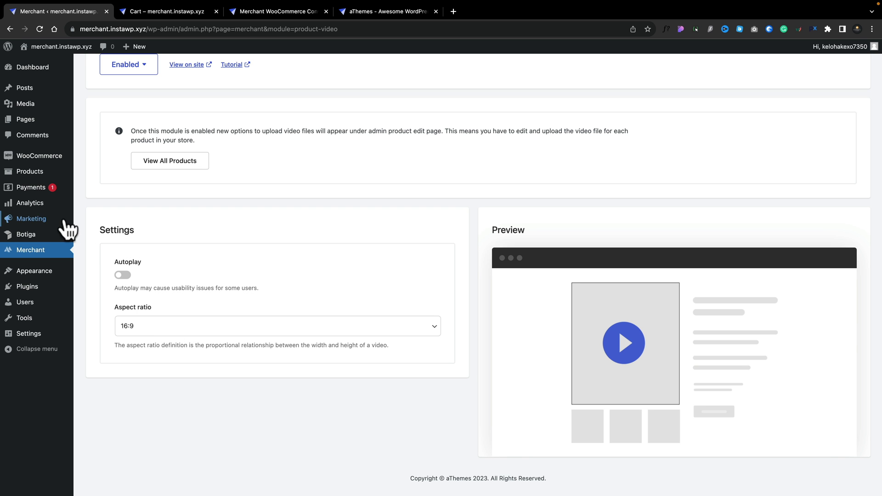
pyautogui.moveTo(30, 178)
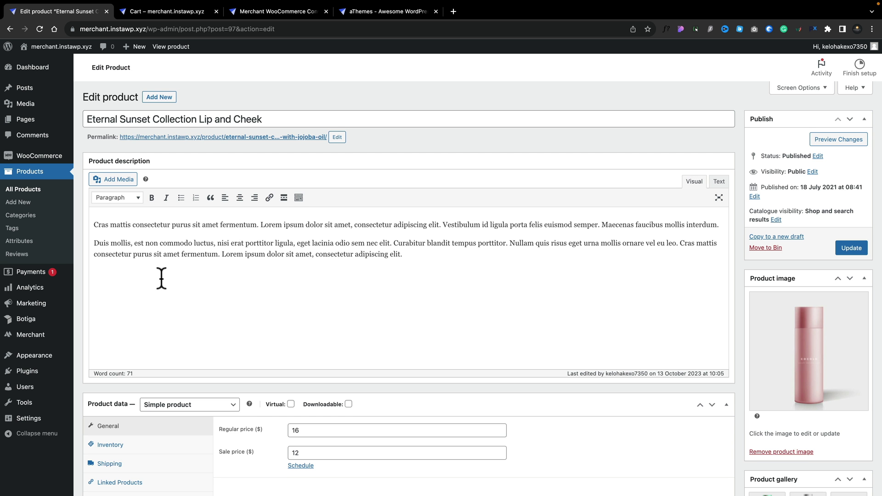
pyautogui.scroll(-15, 168, 280)
pyautogui.scroll(-3, 161, 277)
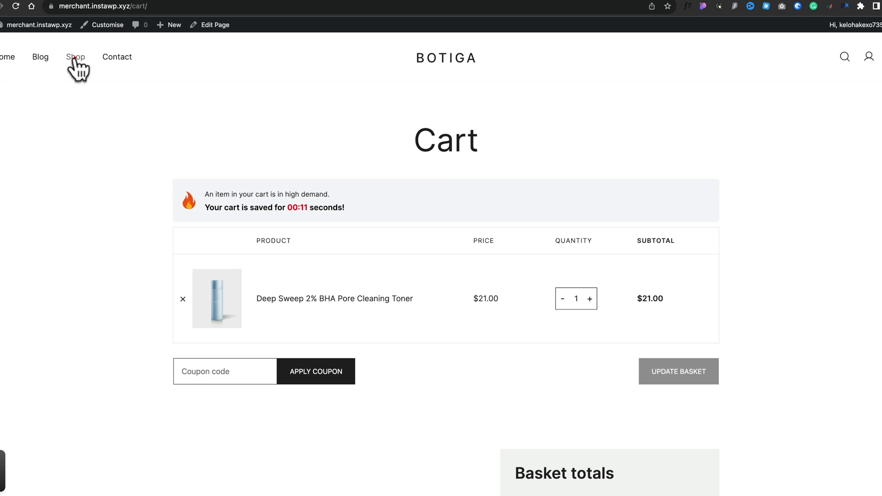
# - Turn on Enable Video Gallery for Eternal Sunset Collection Lip and Cheek and view its product page
pyautogui.click(75, 58)
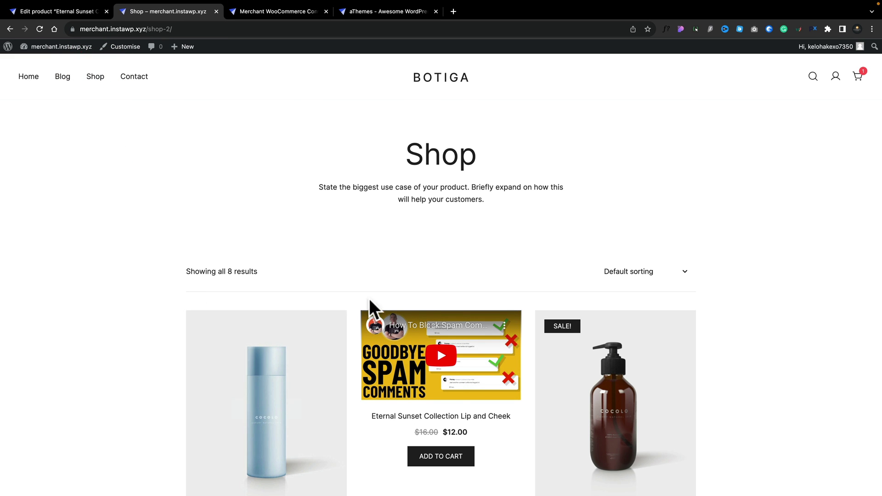
pyautogui.scroll(-3, 450, 378)
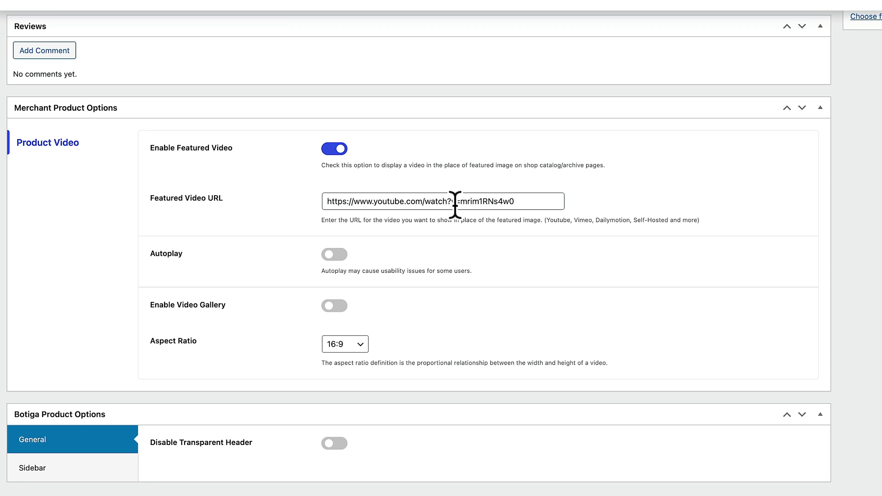
pyautogui.click(339, 306)
pyautogui.scroll(-3, 443, 354)
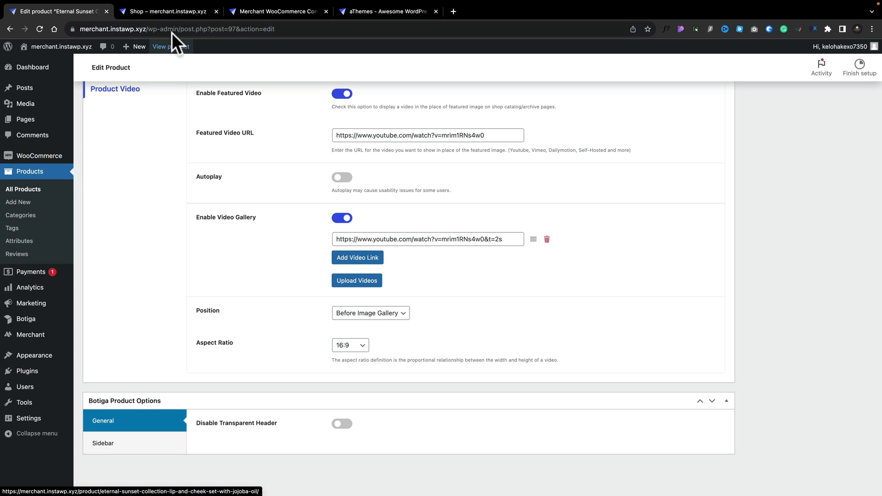
pyautogui.click(174, 11)
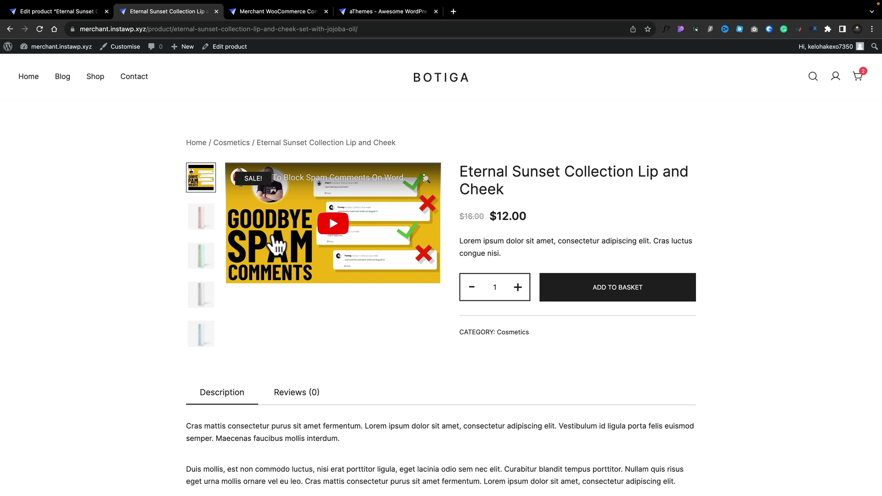